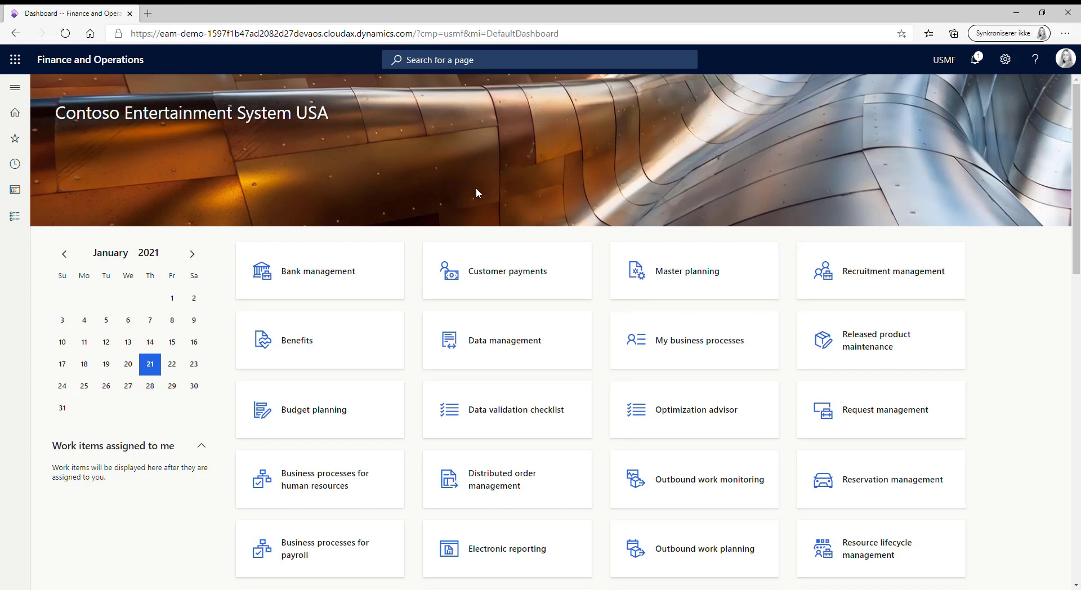
- Open the Asset management work order item overview and filter it by current lifecycle state "scheduled"
click(15, 216)
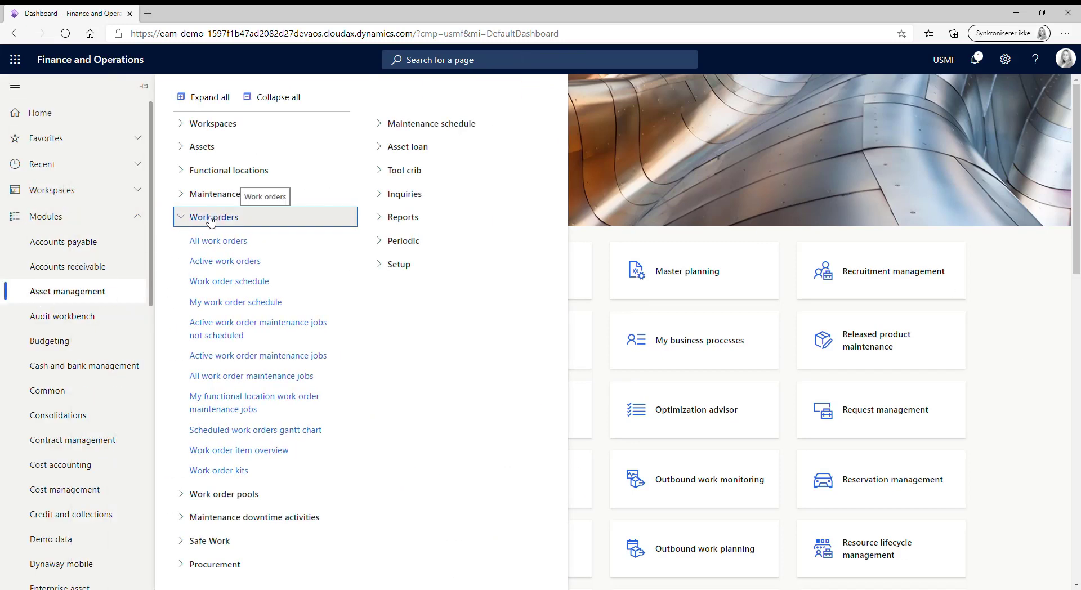
click(330, 452)
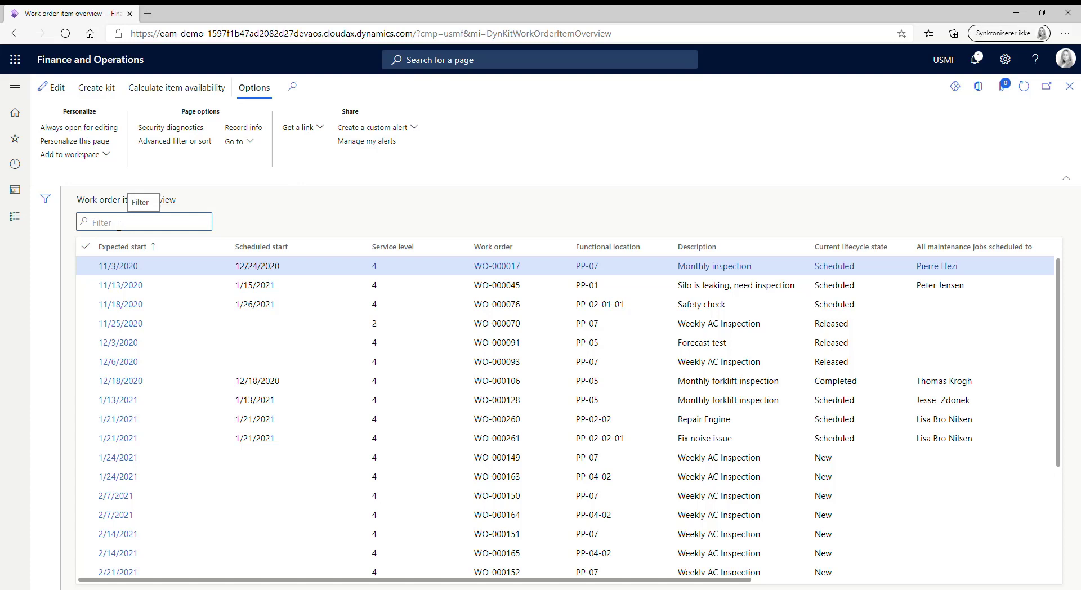
text(schedule)
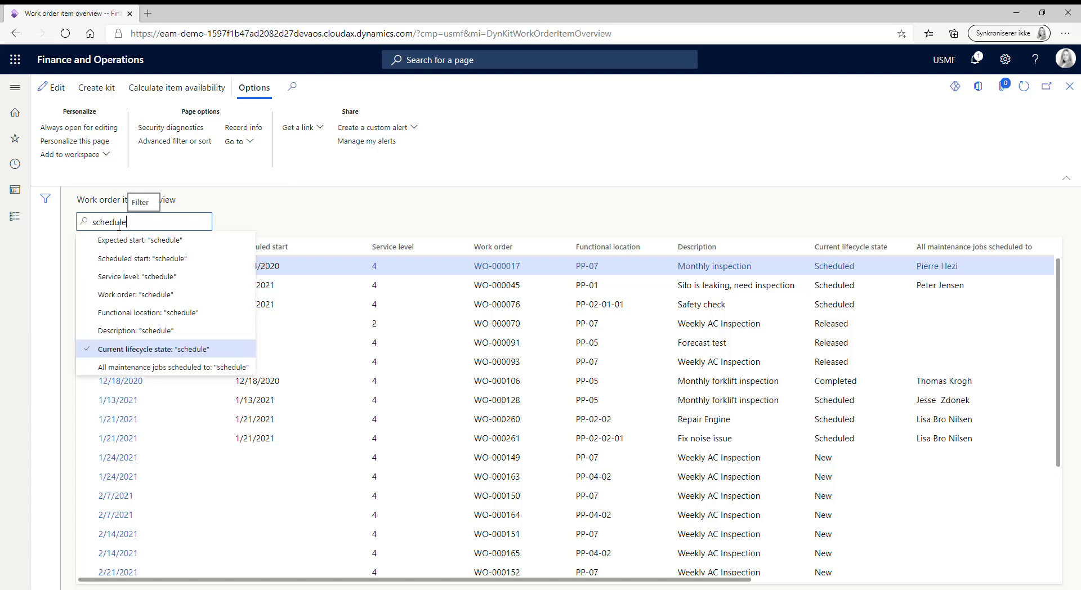
text(d)
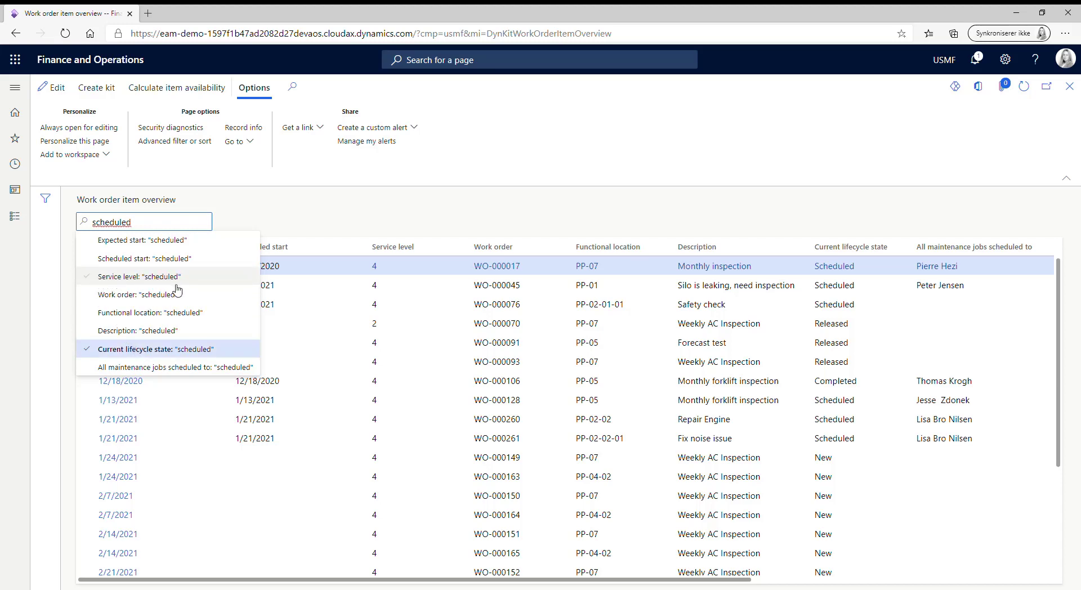
click(166, 350)
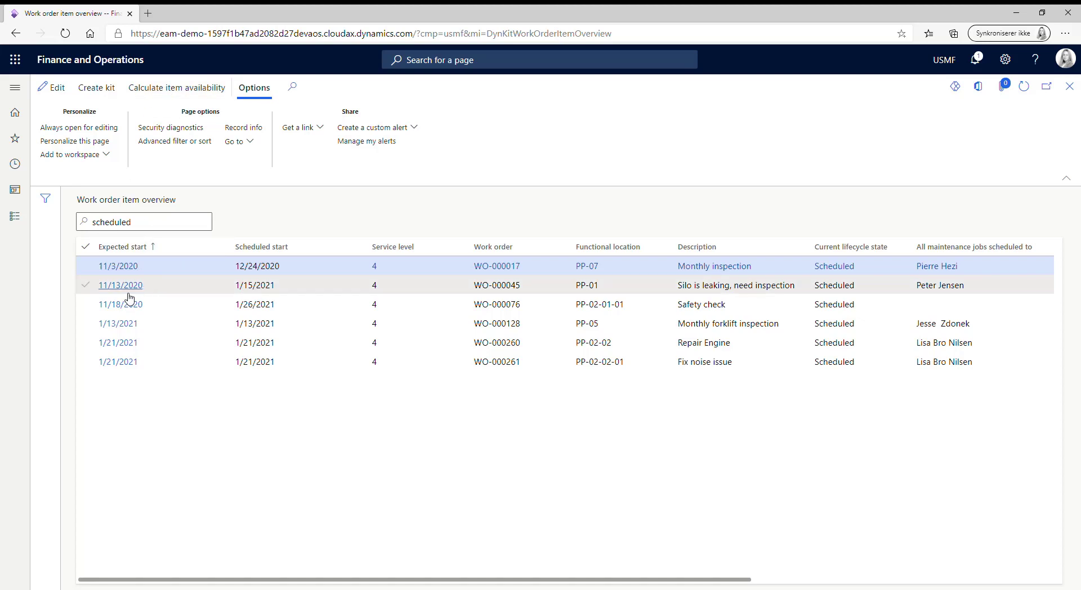
- Calculate item availability for the Monthly forklift inspection, Repair Engine and Fix noise issue work orders
click(88, 329)
click(87, 325)
click(85, 342)
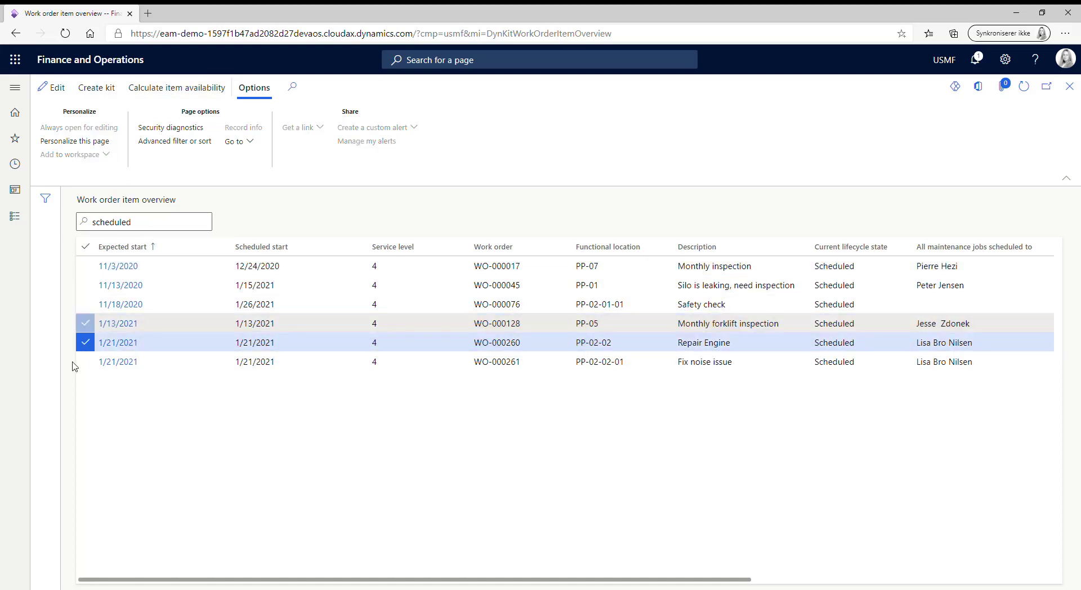
click(86, 362)
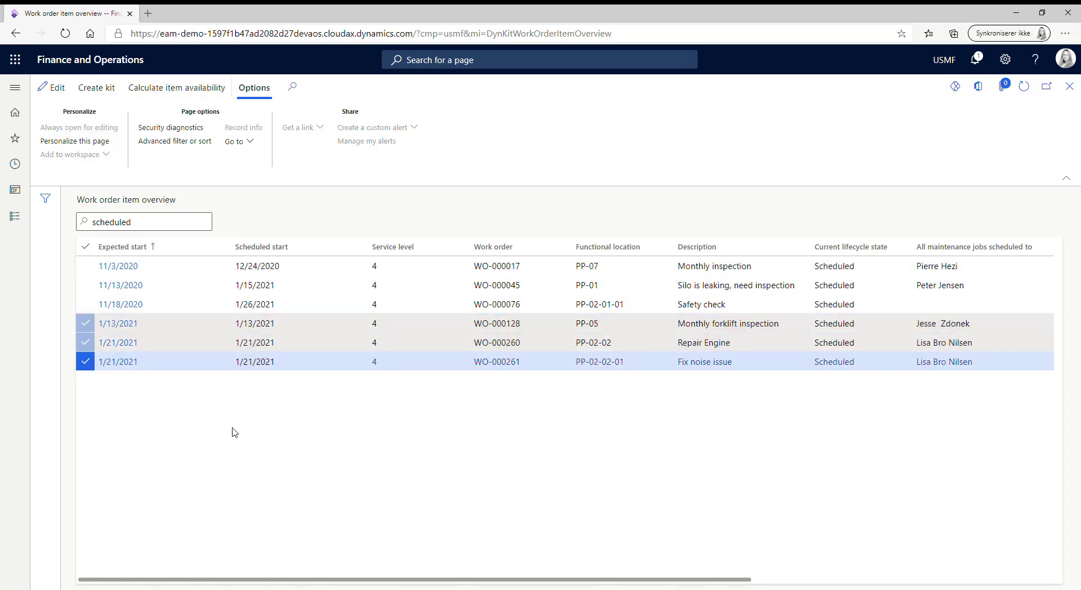
click(181, 96)
- Examine the item status and availability of the selected work orders and the item forecast lines of the Repair Engine work order
drag(285, 580, 882, 469)
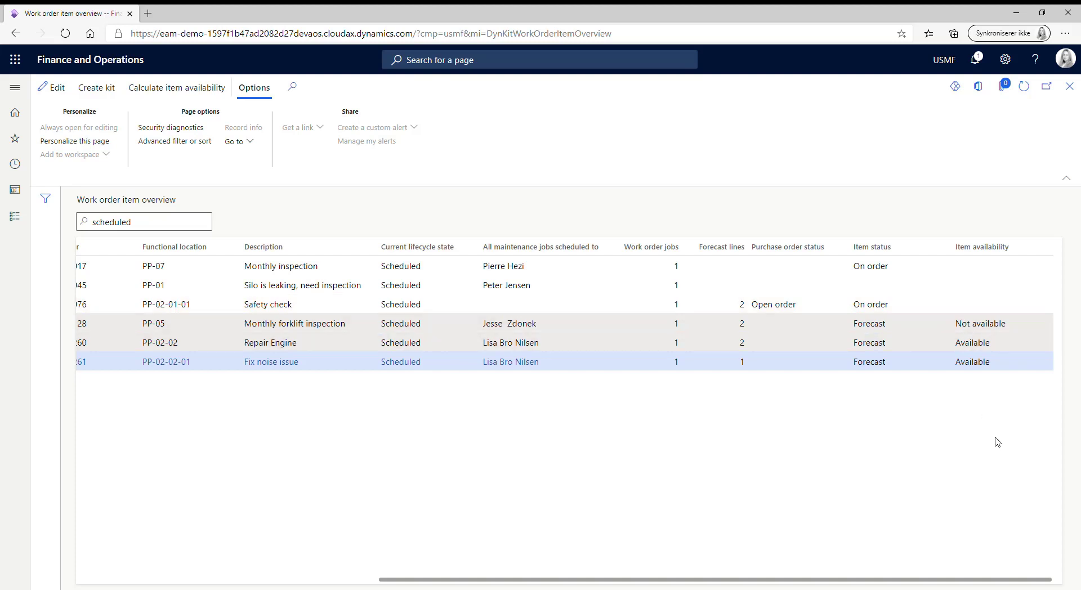
drag(933, 583, 556, 583)
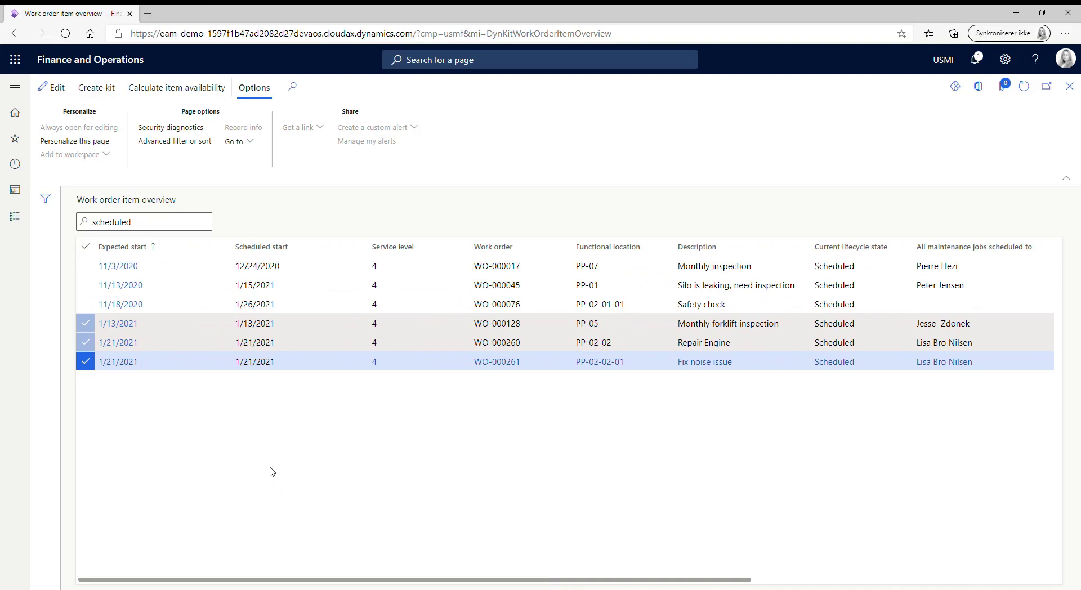
click(127, 349)
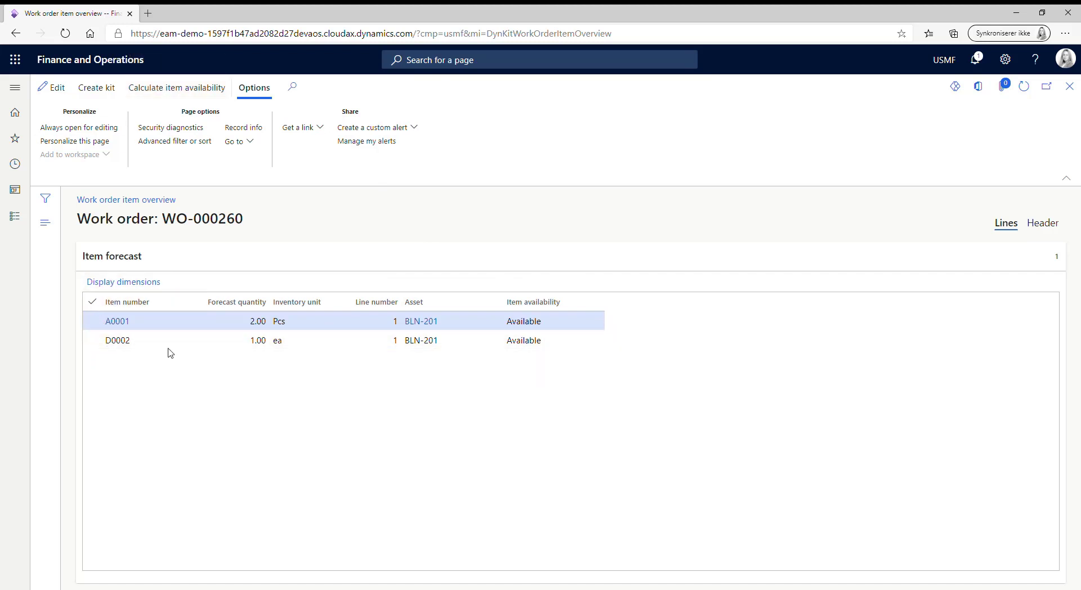
click(151, 201)
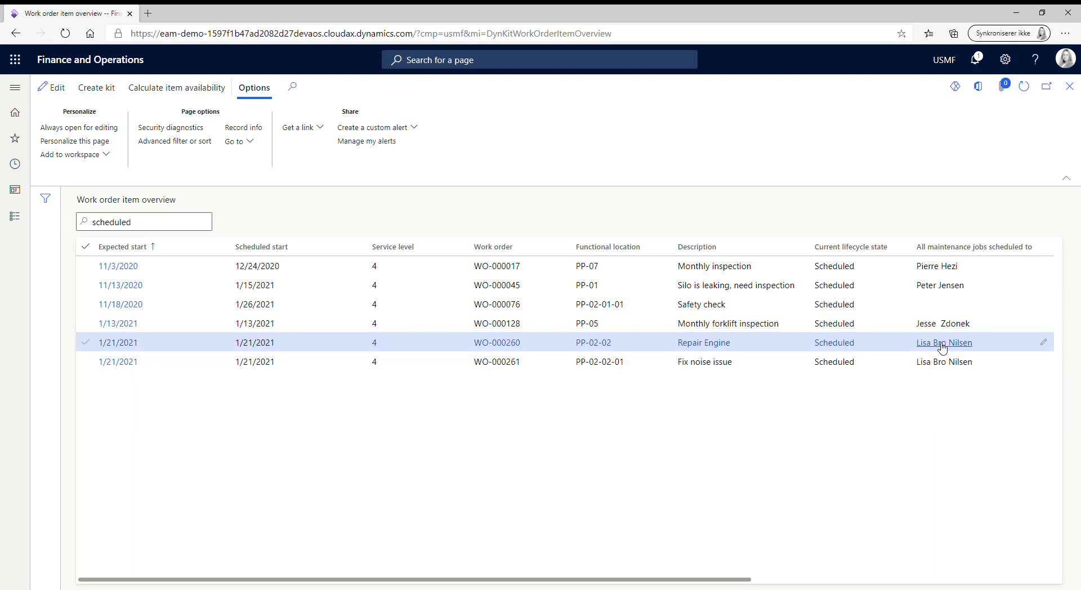
- Create one shared kit for the Repair Engine and Fix noise issue work orders, leaving One kit per work order at No
click(86, 344)
click(86, 361)
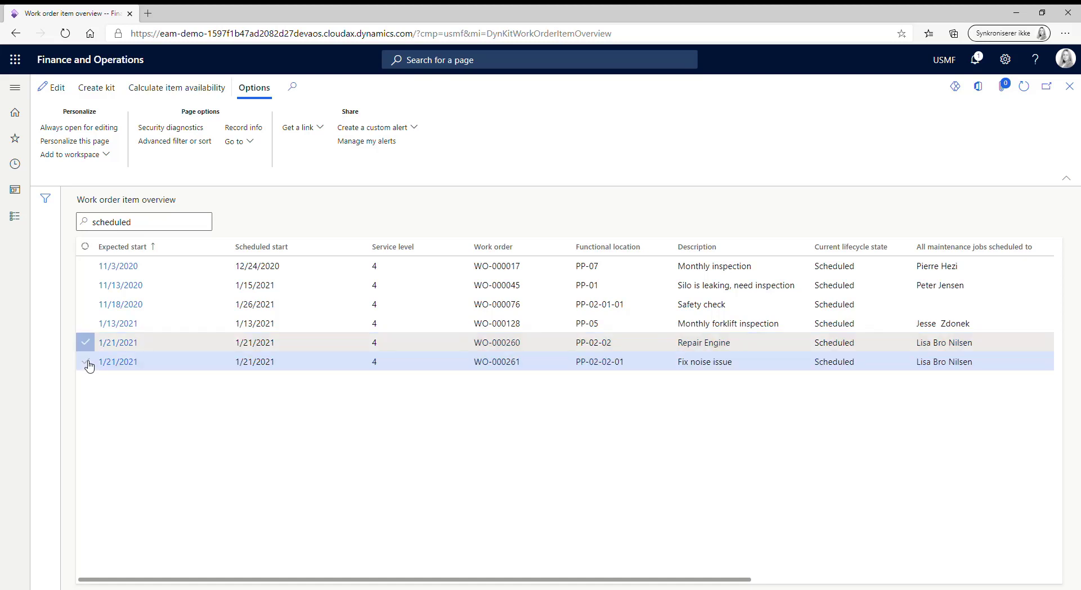
click(77, 91)
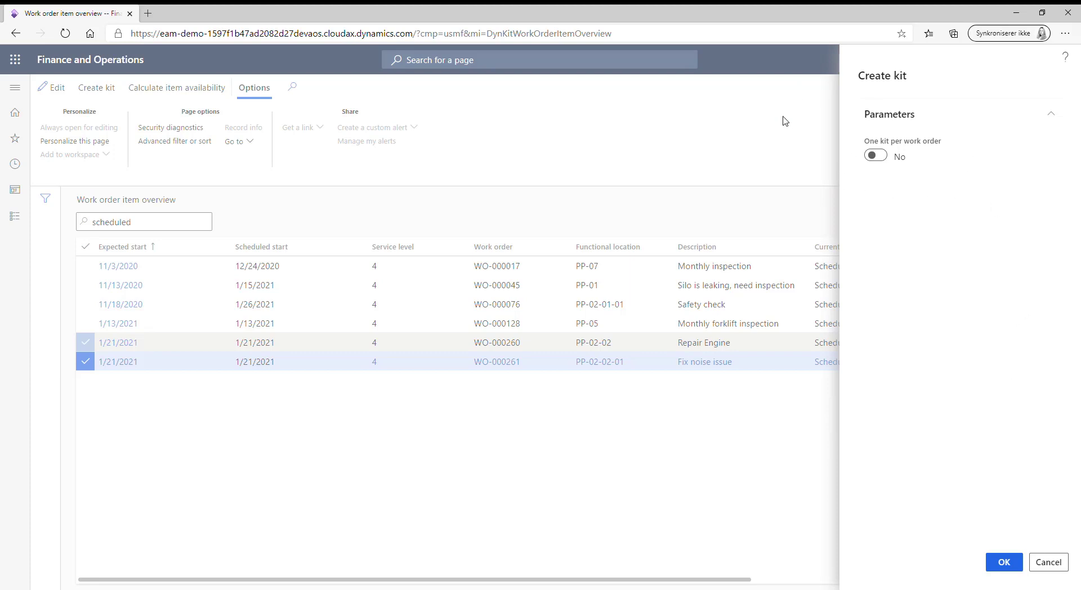
click(1004, 565)
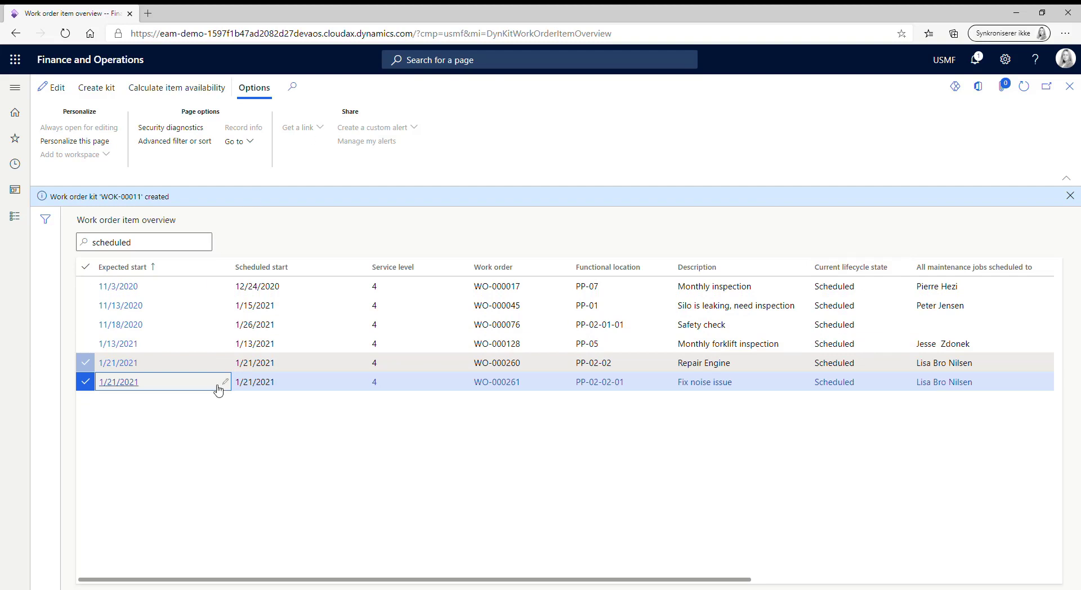
- Open the lines of the newly created kit from the Asset management list of work order kits
click(22, 225)
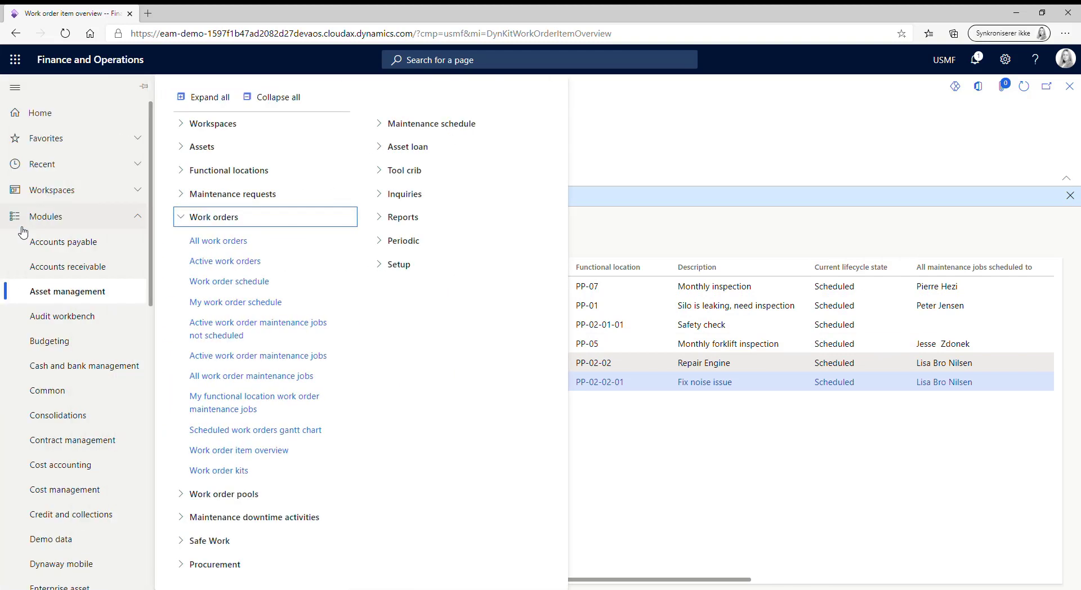
click(229, 471)
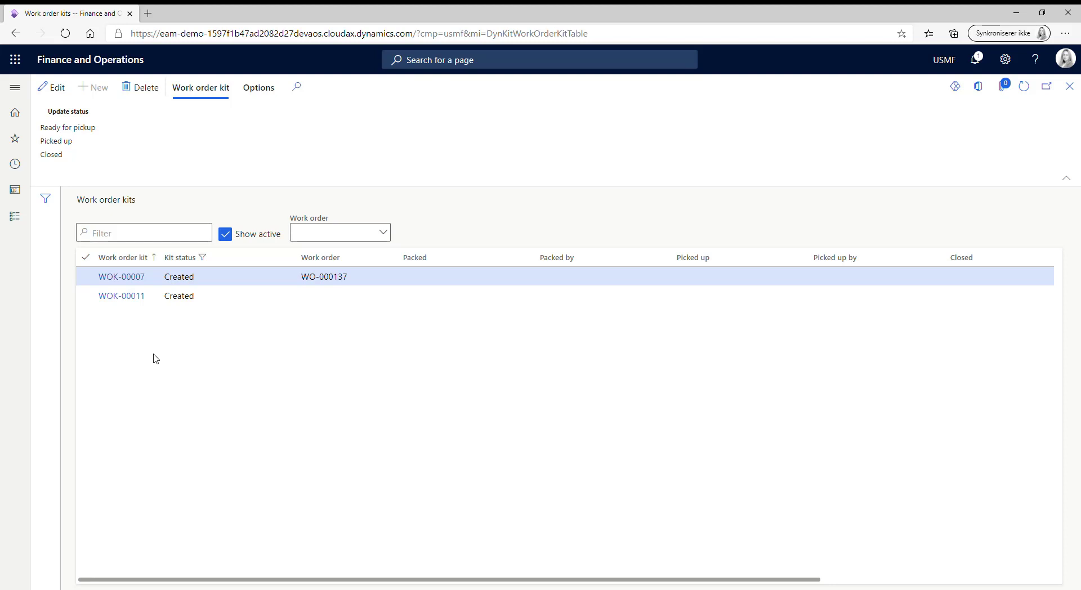
click(120, 299)
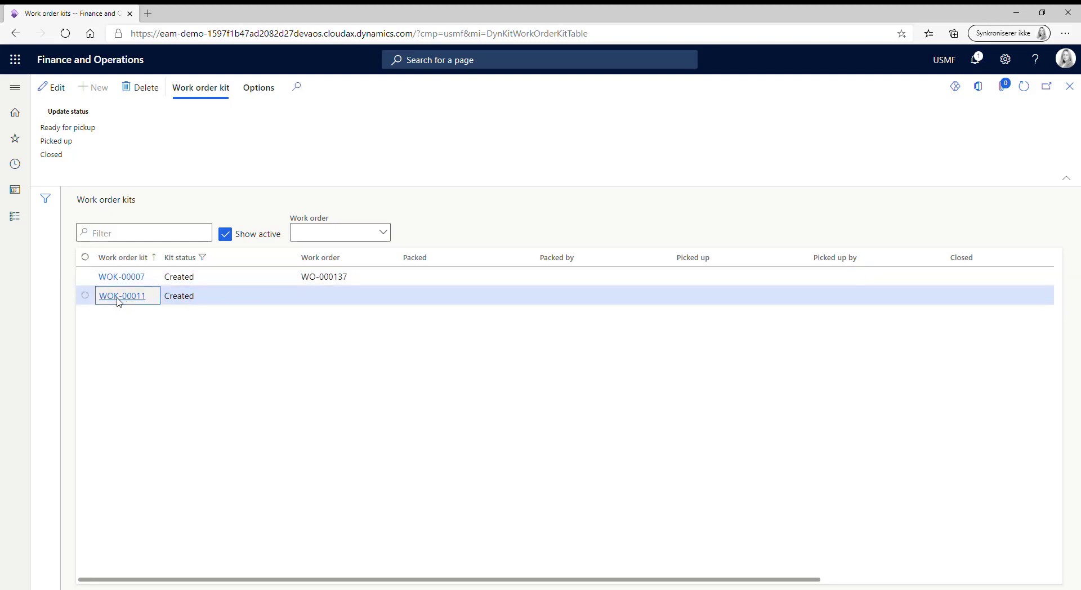
click(121, 297)
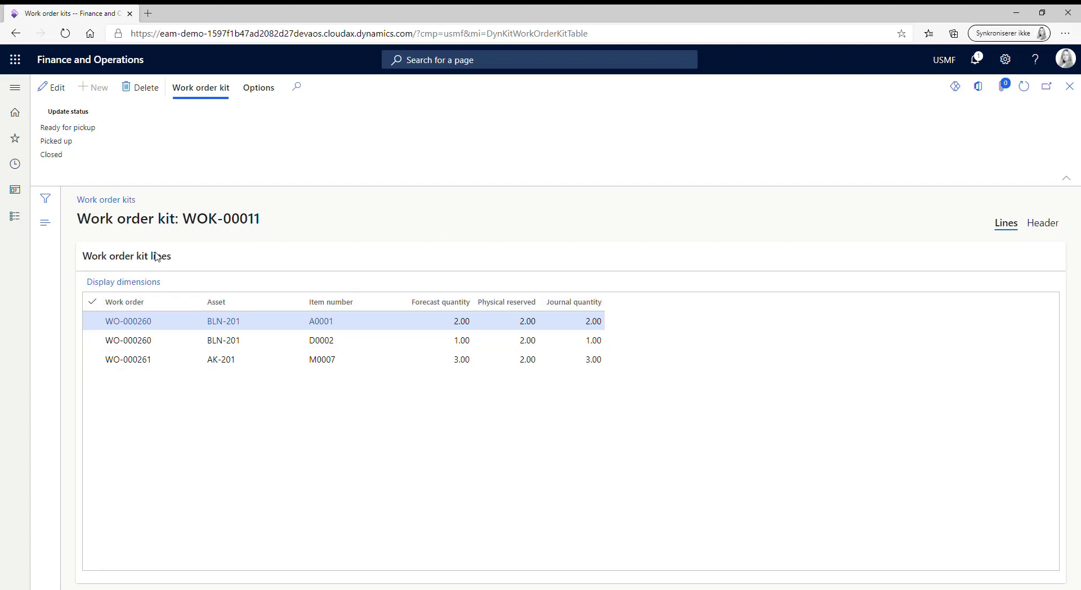
- Display the Site and Warehouse storage dimensions on the work order kit lines
click(124, 282)
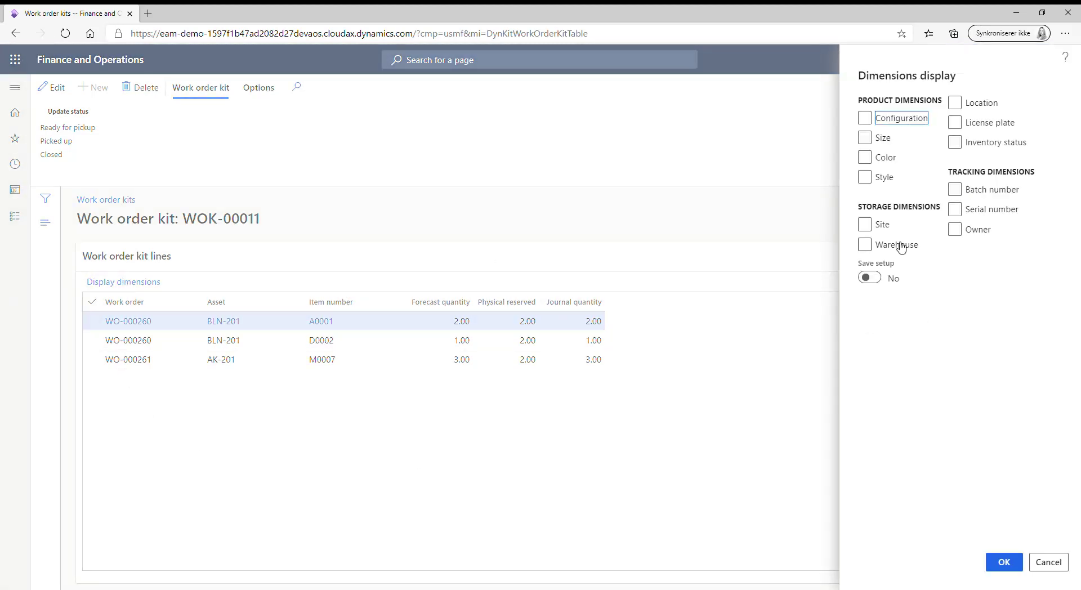
click(865, 224)
click(865, 245)
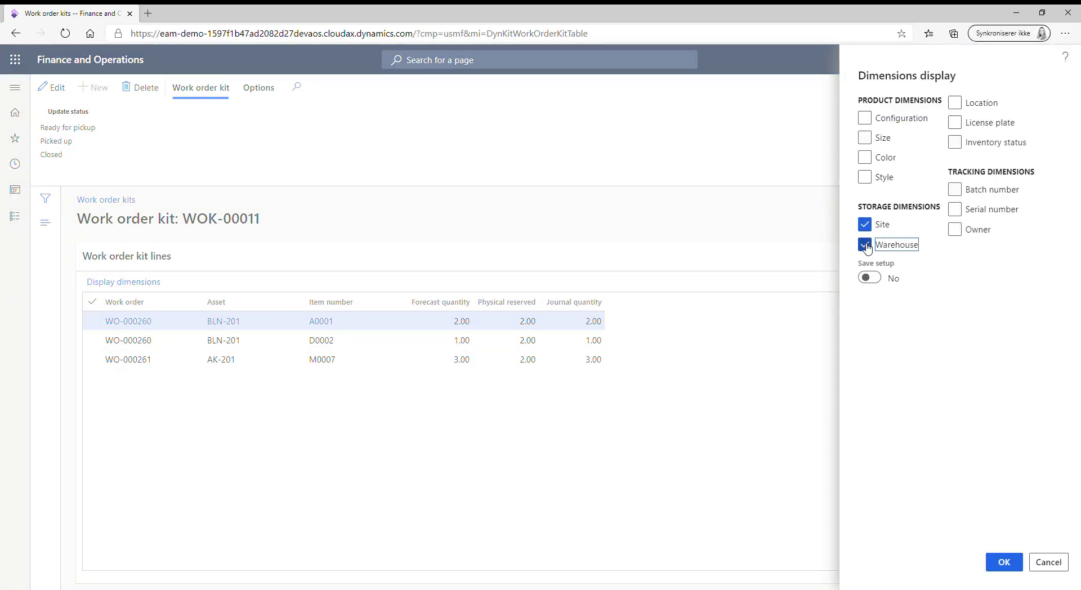
click(1003, 561)
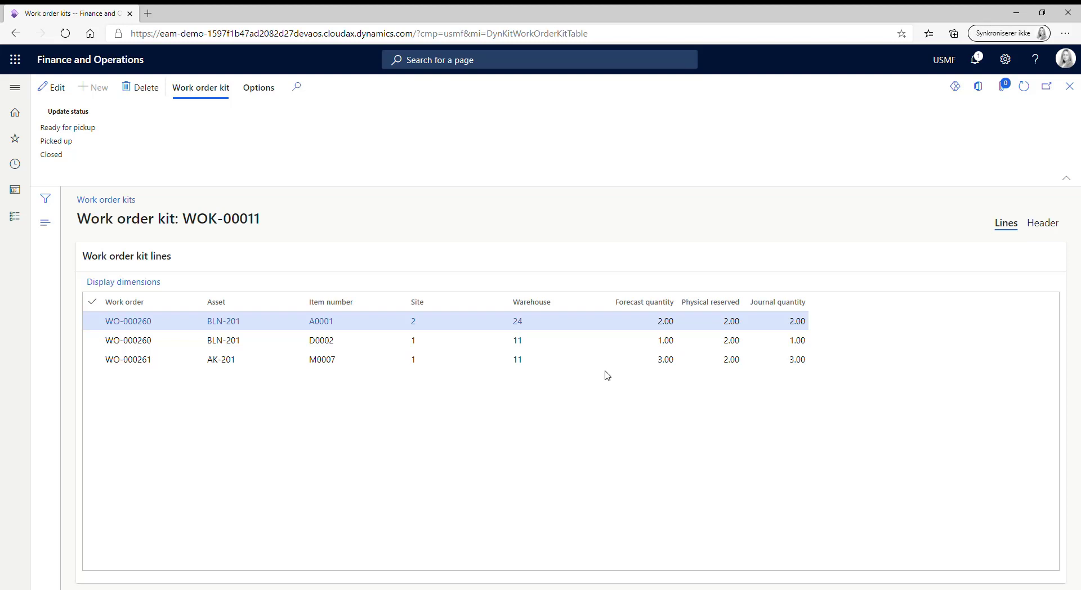
- Return to the work order kits list and update the new kit's status to Ready for pickup
click(127, 200)
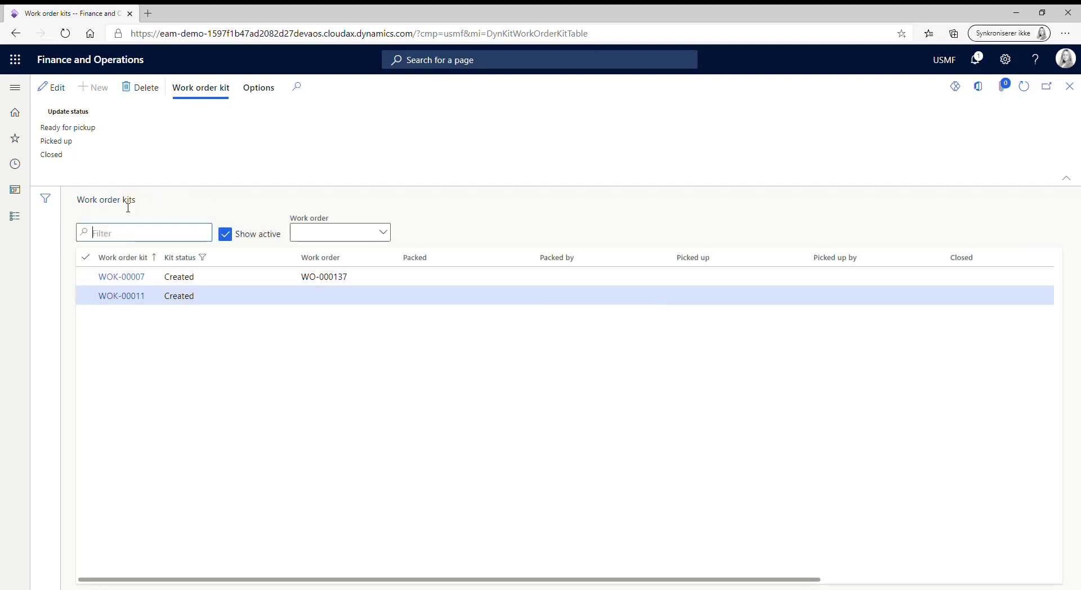
click(86, 304)
click(60, 131)
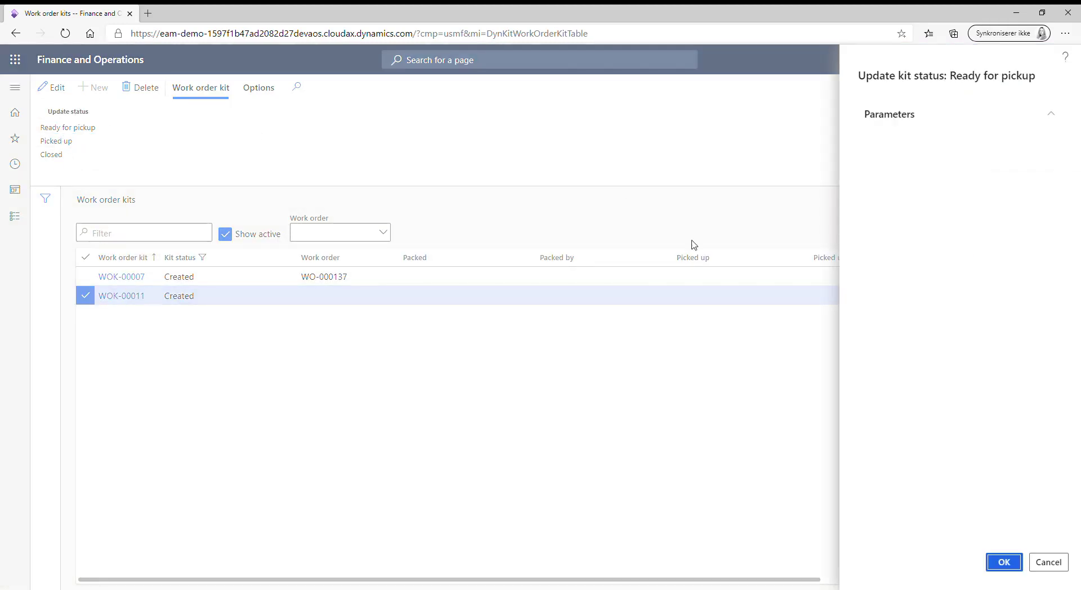
click(1005, 563)
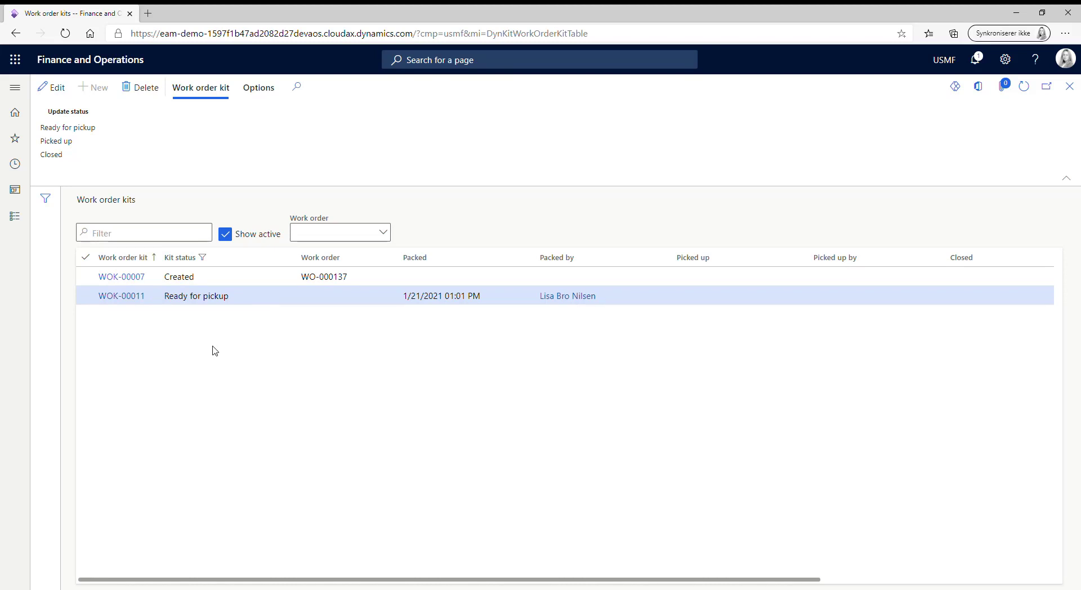
- Examine the related item kits and the item kits column for the Fix noise issue work order among the active work orders
click(19, 224)
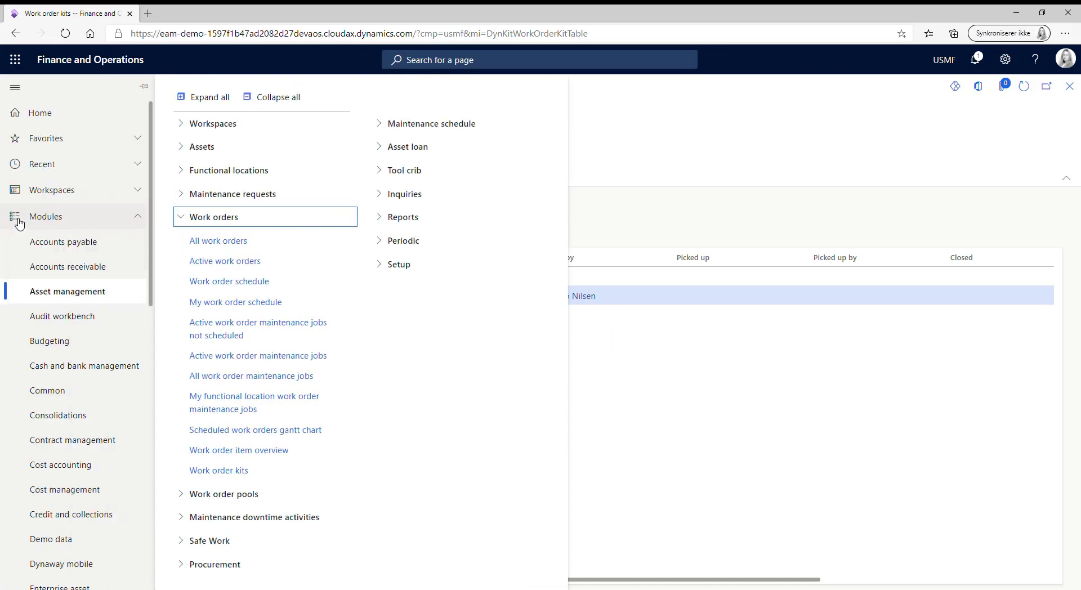
click(216, 260)
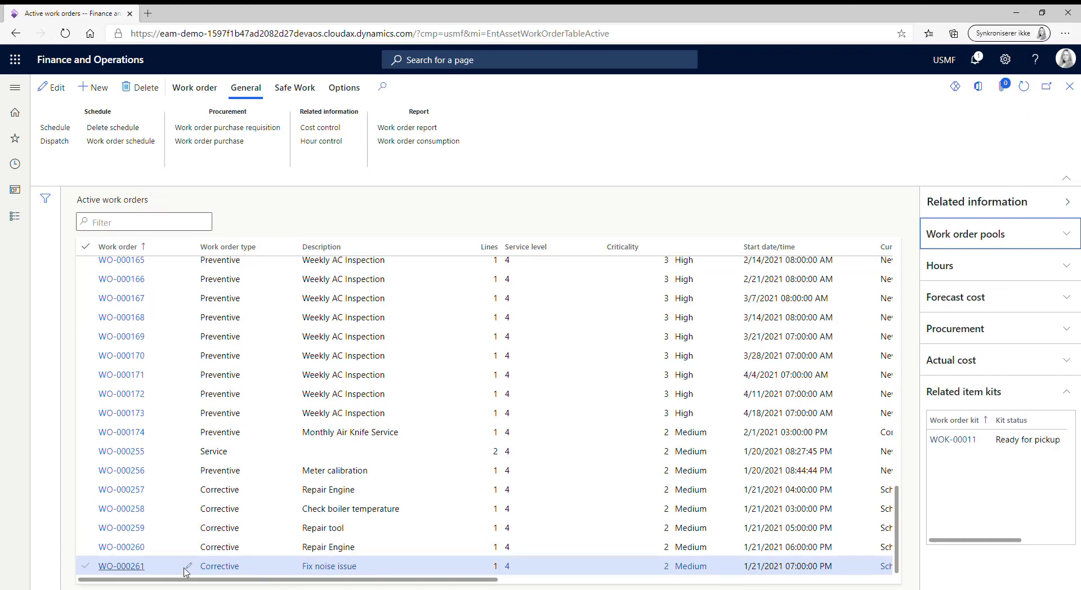
click(161, 568)
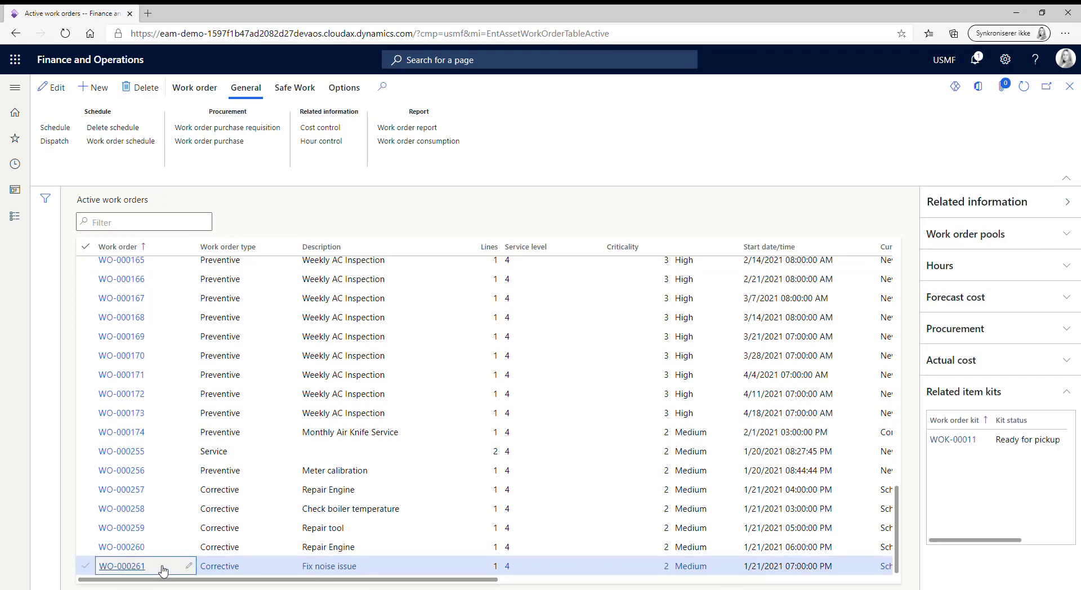
drag(205, 580, 619, 584)
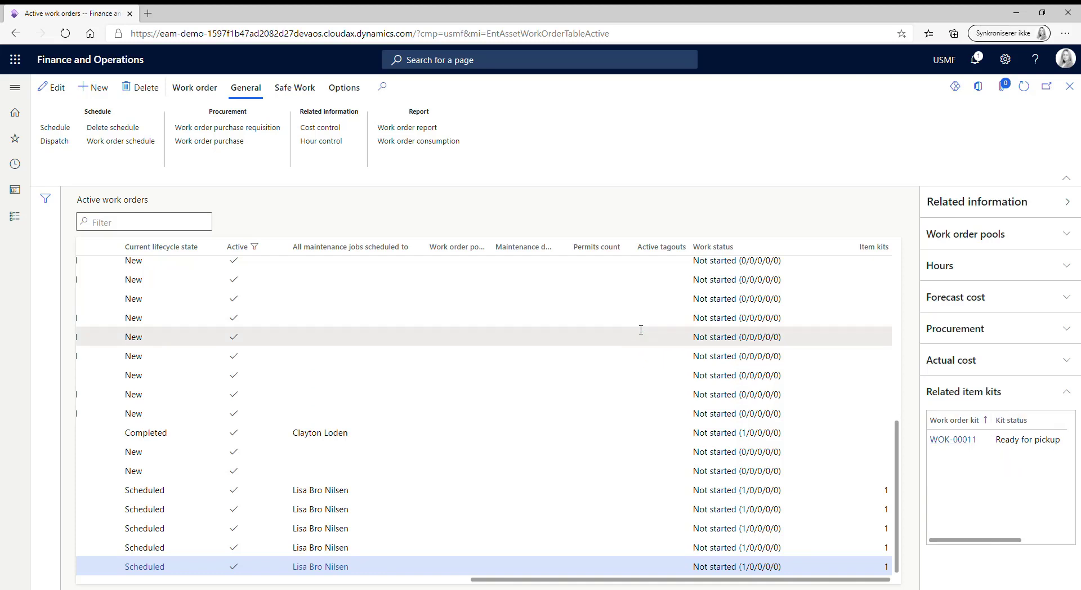
- Update the status of the Ready for pickup kit to Picked up in work order kits, entering the worker's name
click(14, 224)
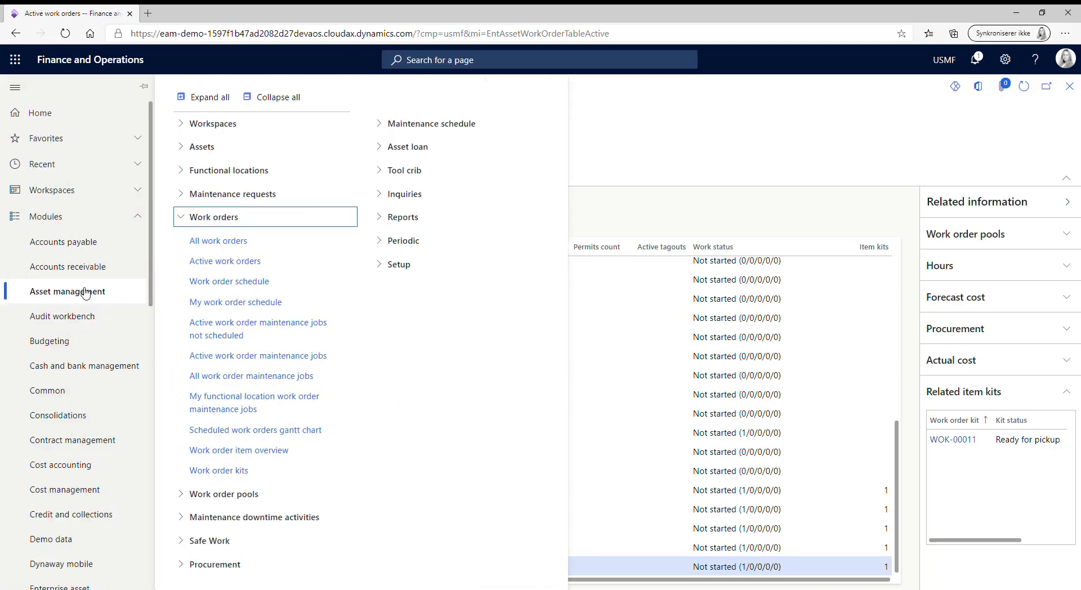
click(217, 403)
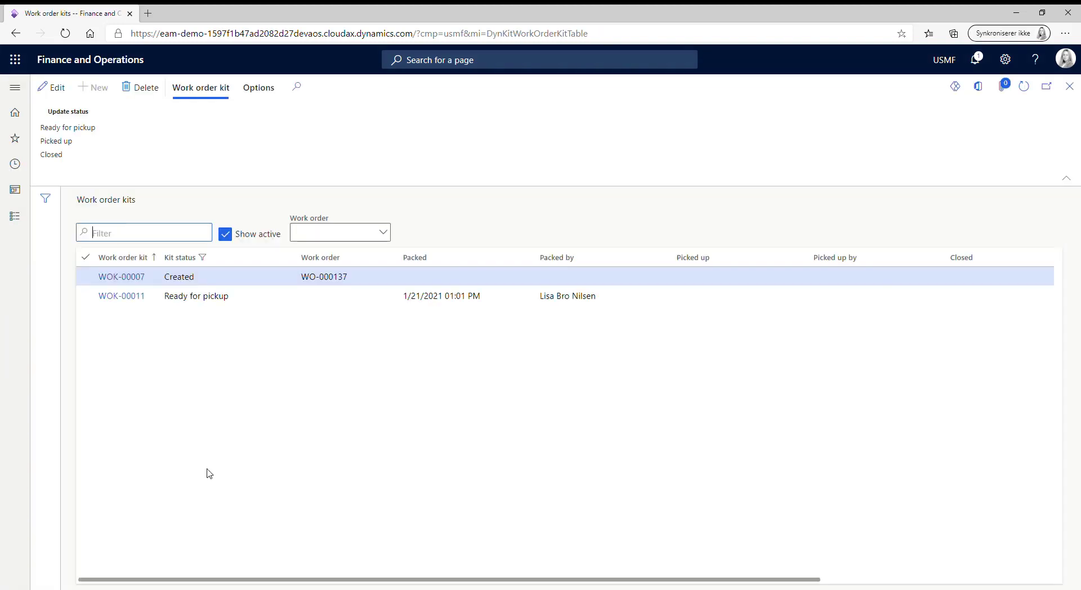
click(85, 297)
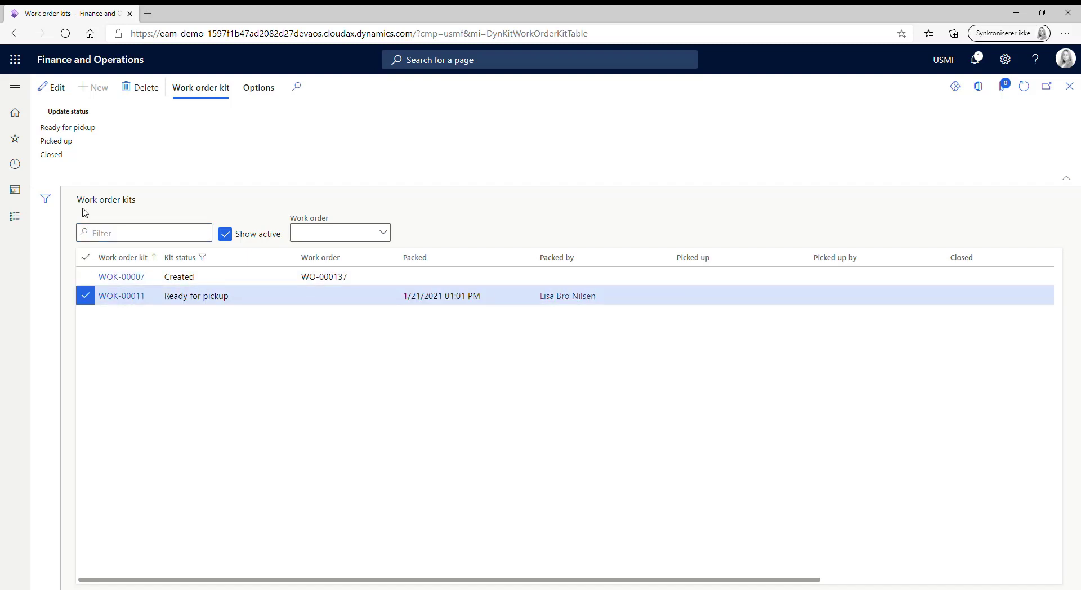
click(70, 142)
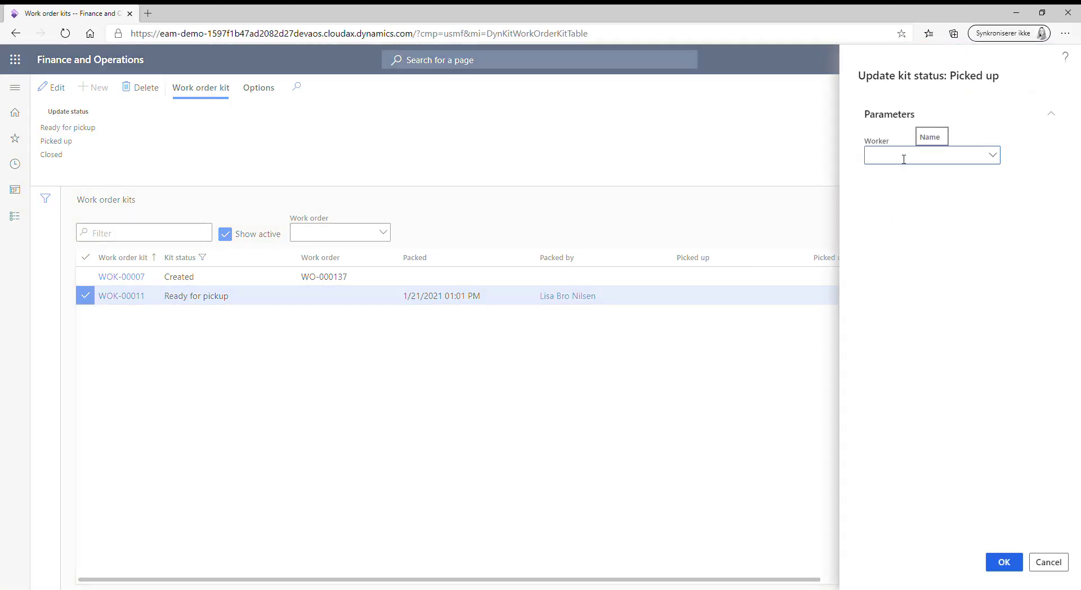
text(lisa)
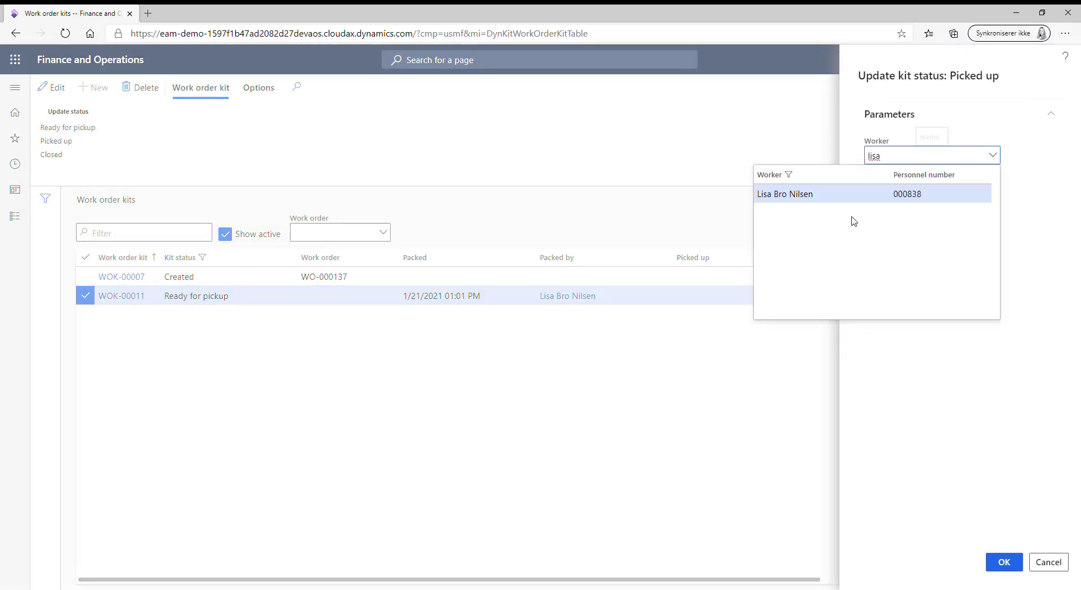
click(805, 193)
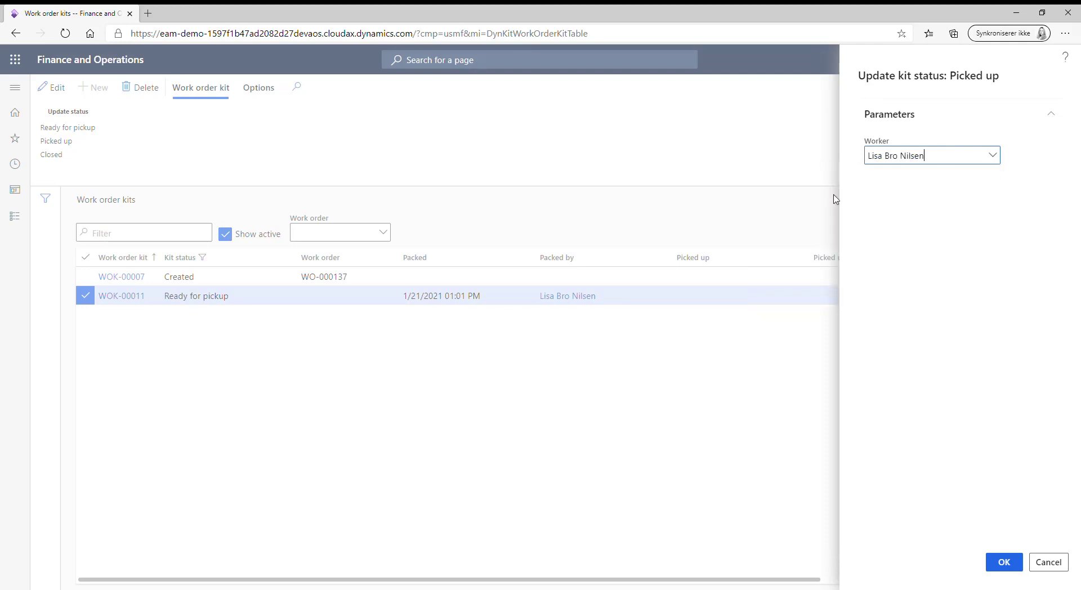
click(1003, 562)
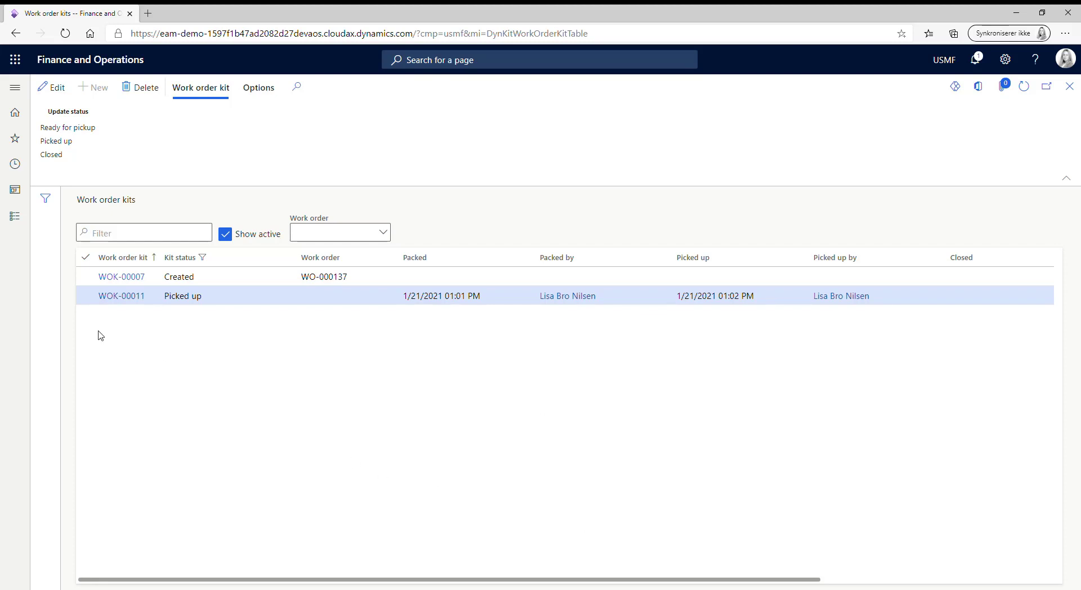
- Update the picked-up kit's status to Closed with the close reason "Only 1 item xx was needed to complete work"
click(86, 297)
click(59, 156)
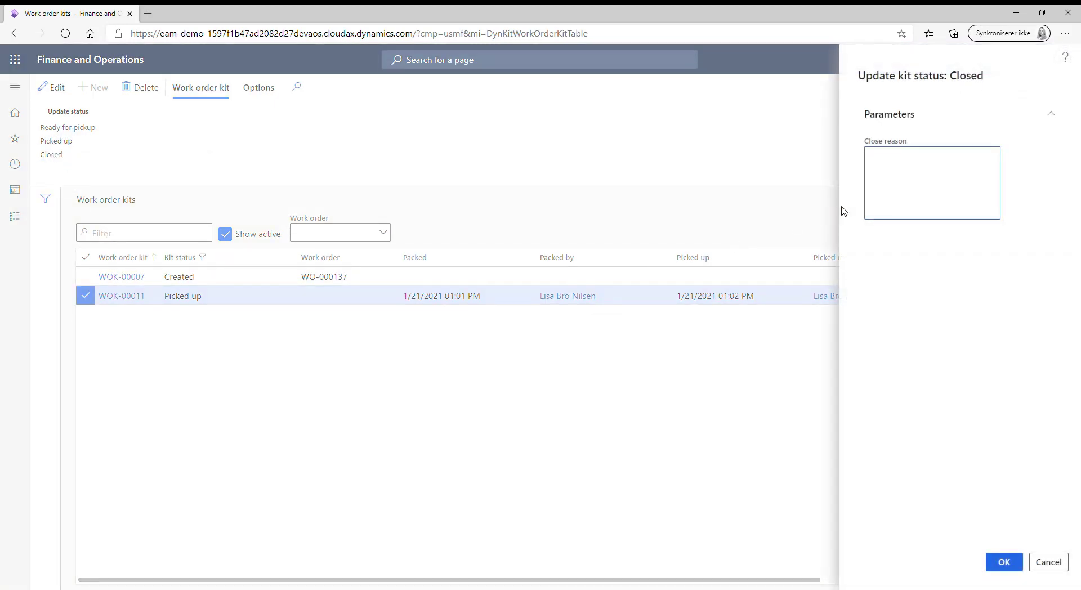
click(927, 191)
text(nly 1 item xx was needed to )
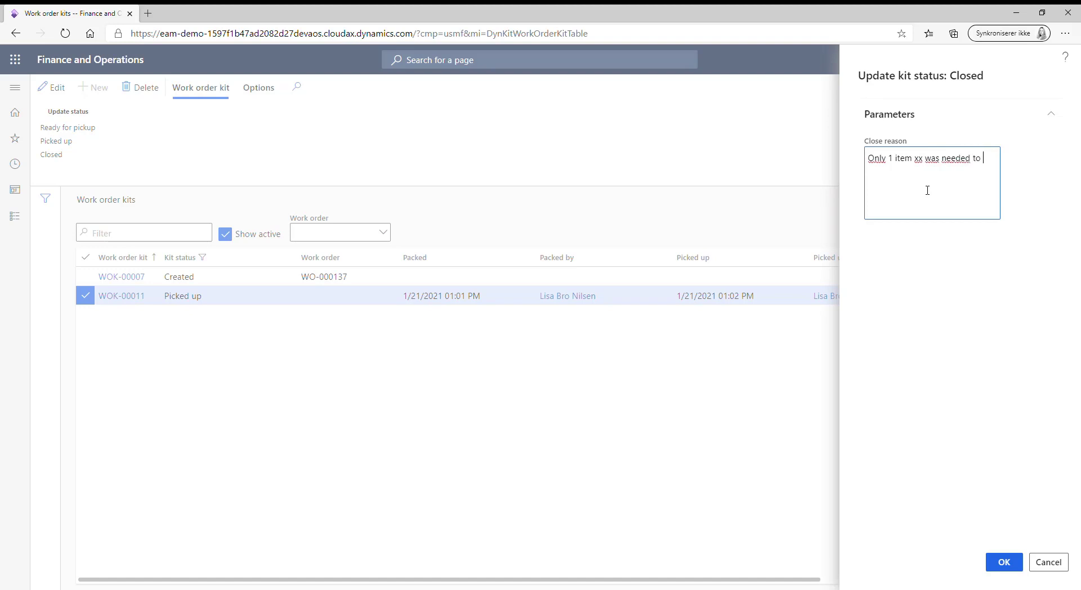
text(complete work)
click(1008, 570)
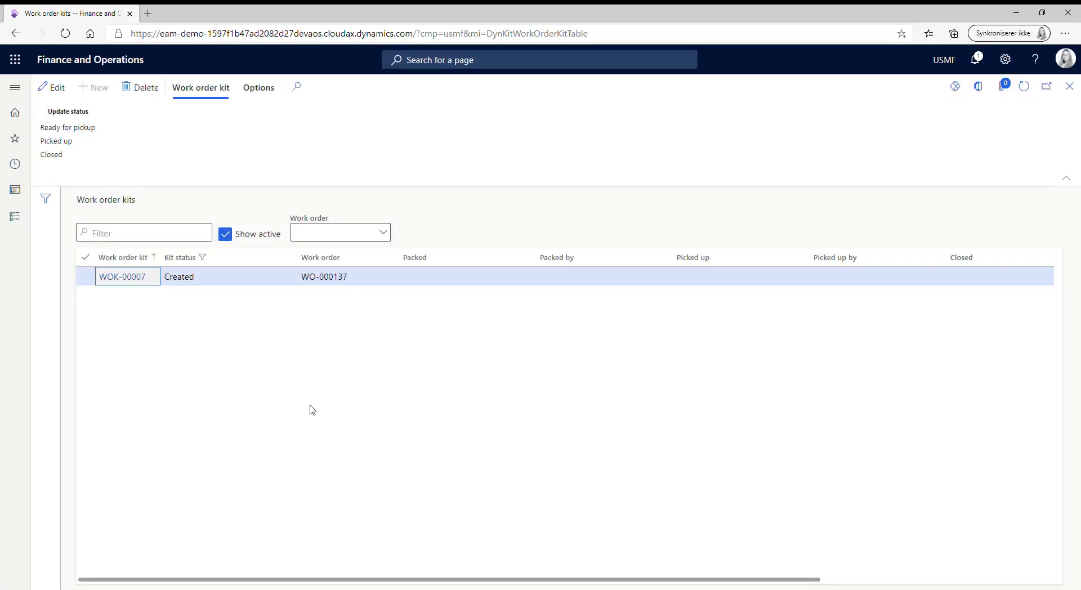